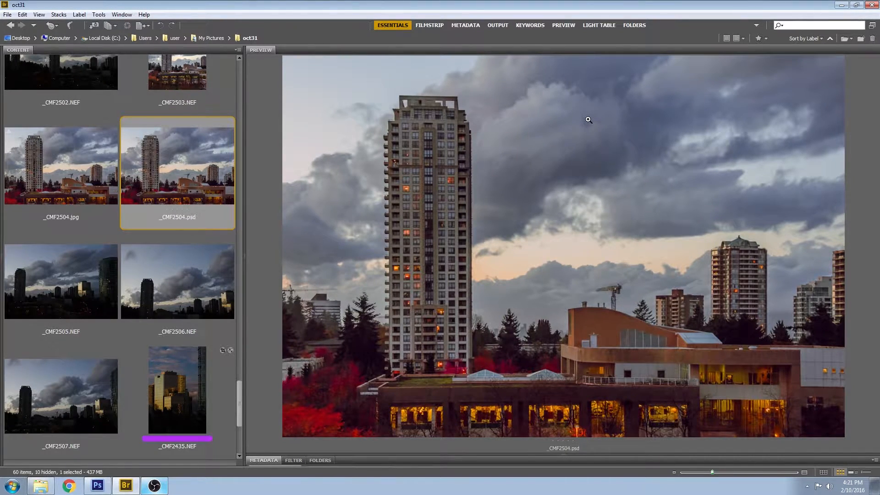
Preview _CMF2505–_CMF2507 in the oct31 folder, then scroll down and select the train photo _CMF2446.NEF
click(95, 268)
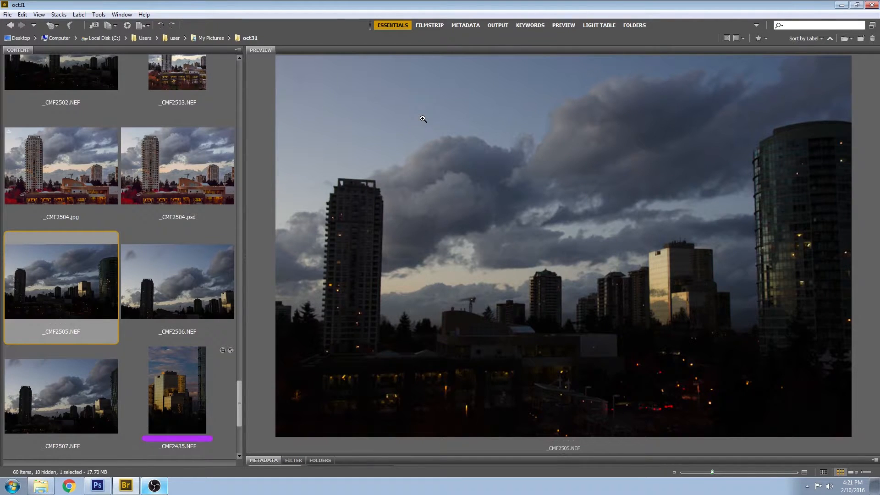
click(199, 305)
click(87, 352)
scroll(57, 231, down, 2)
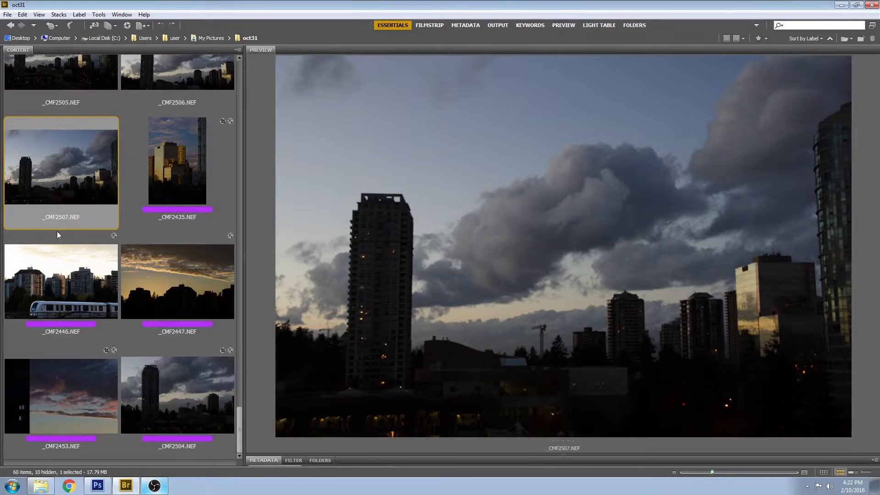
click(57, 278)
Open _CMF2446.NEF in Camera Raw and turn on both highlight and shadow clipping warnings
double_click(60, 262)
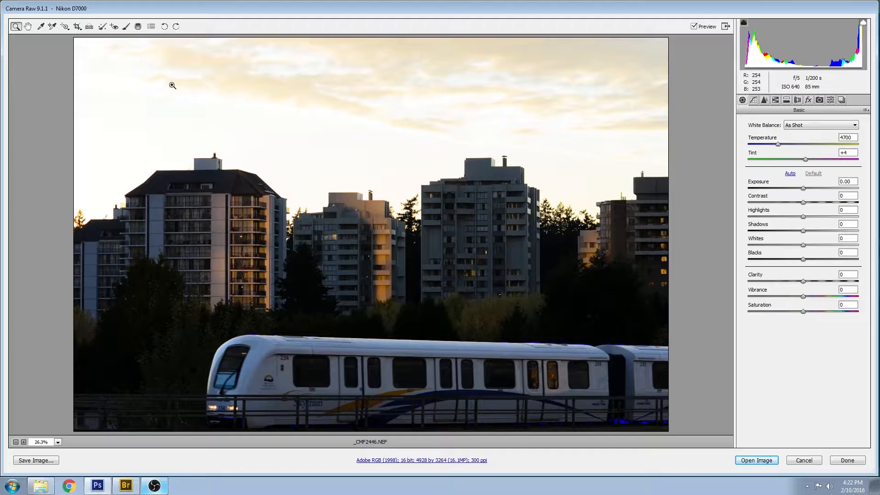
click(863, 23)
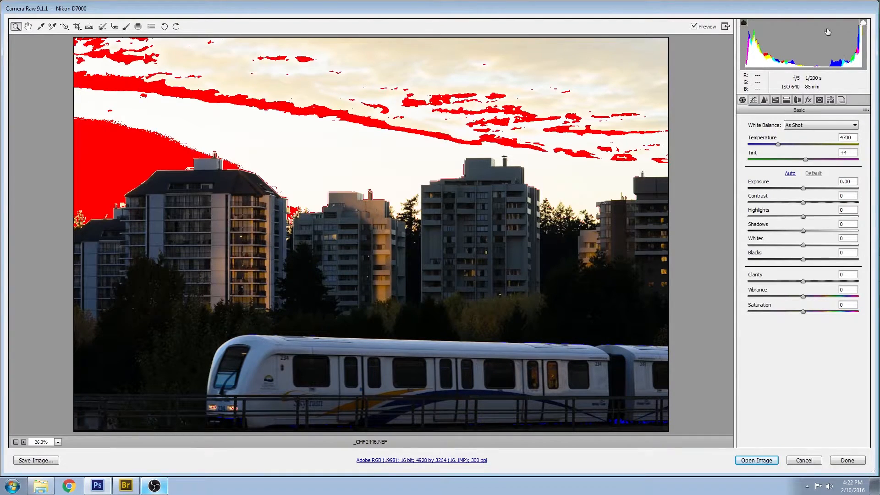
click(743, 23)
Set Highlights -93, Shadows +29 and Whites -51, and pull Blacks slightly down
drag(803, 216, 748, 217)
drag(803, 245, 820, 229)
mouse_move(803, 258)
mouse_down()
mouse_move(789, 259)
mouse_move(800, 258)
mouse_up()
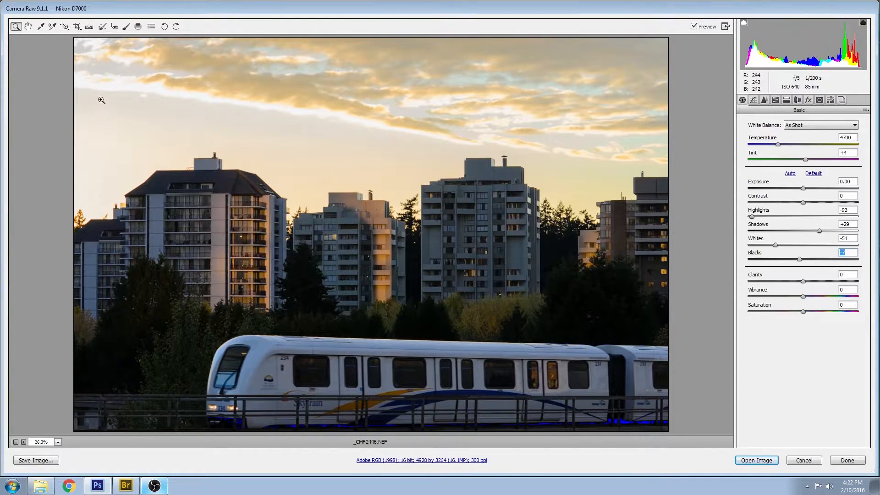
Cancel the train photo edits and open _CMF2447.NEF from Bridge in Camera Raw
click(805, 461)
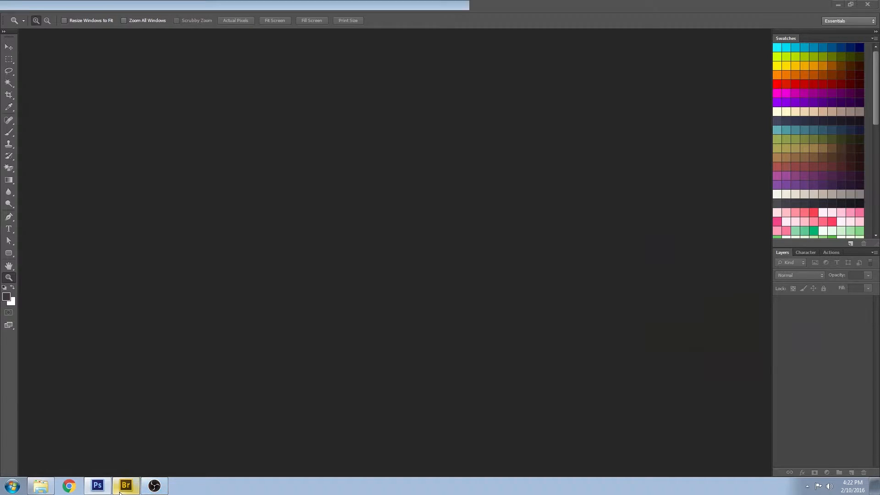
click(126, 487)
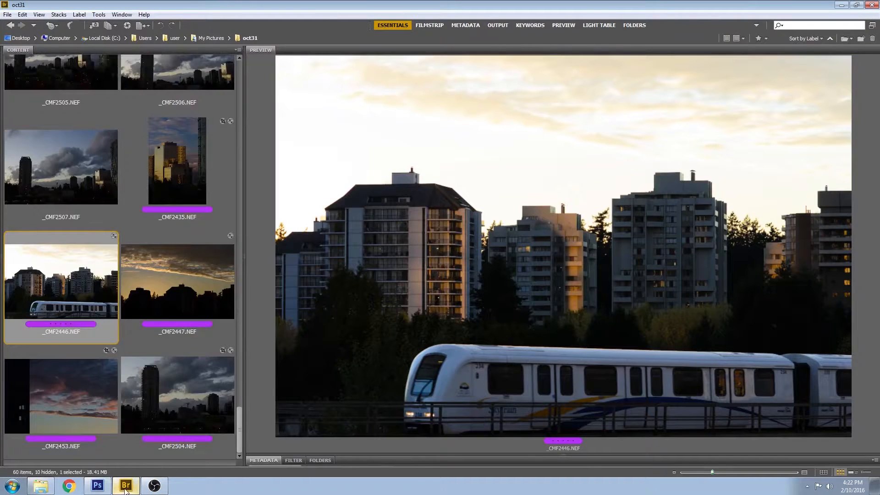
double_click(175, 274)
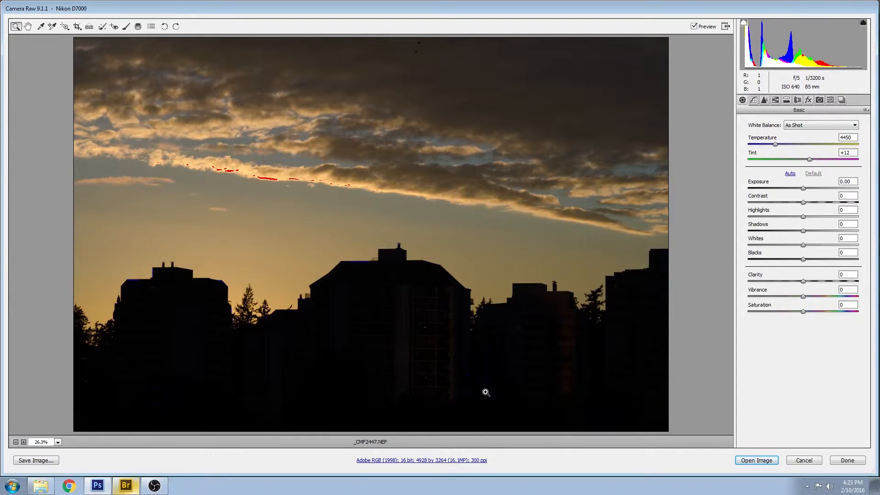
Apply the 'after' snapshot to _CMF2447, briefly comparing it with 'before'
click(841, 100)
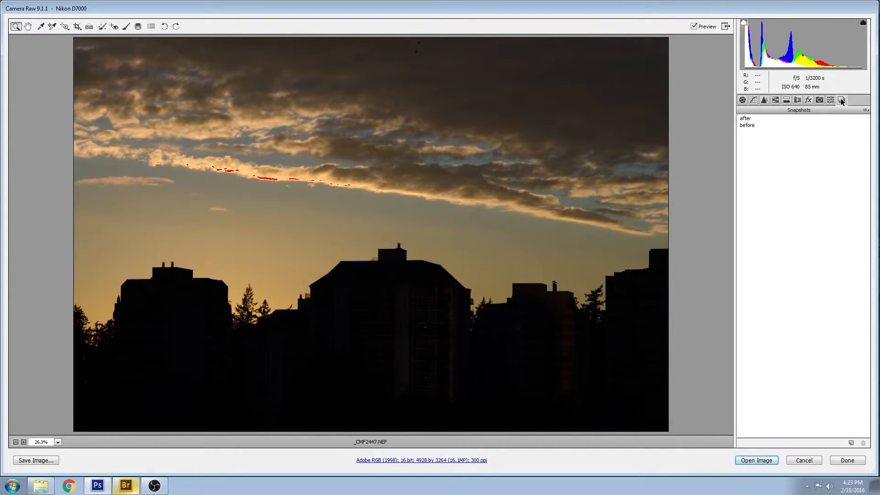
click(744, 119)
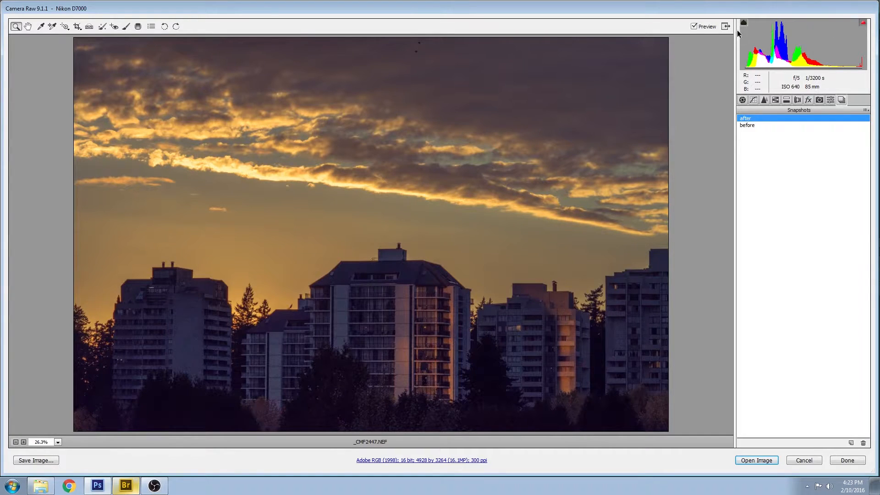
click(747, 125)
click(747, 118)
Show the Basic panel's Daylight white balance and tone values applied by the after snapshot
click(743, 100)
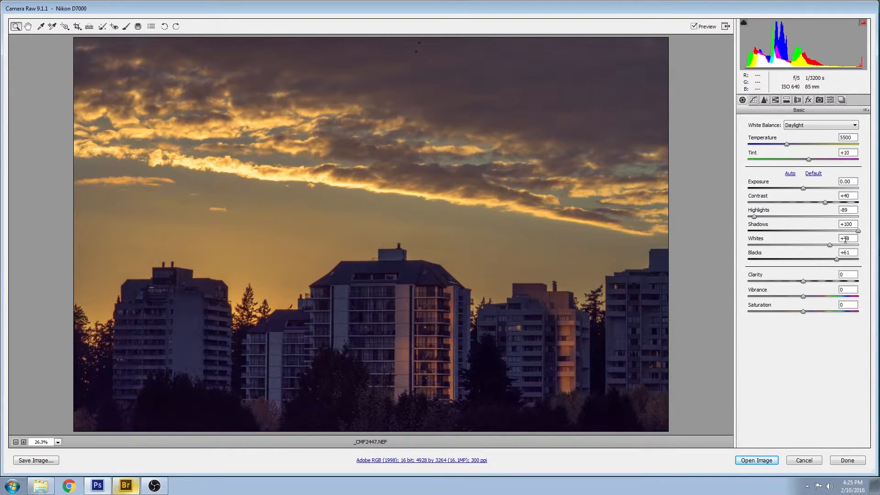
Keep Shadows at +100 and raise Blacks to +86, Highlights to +10 and Whites to +51
mouse_move(858, 231)
mouse_down()
mouse_move(785, 237)
mouse_move(864, 231)
mouse_up()
mouse_move(837, 260)
mouse_down()
mouse_move(797, 257)
mouse_move(879, 251)
mouse_move(792, 246)
mouse_move(877, 249)
mouse_move(813, 252)
mouse_move(841, 253)
mouse_move(842, 262)
mouse_up()
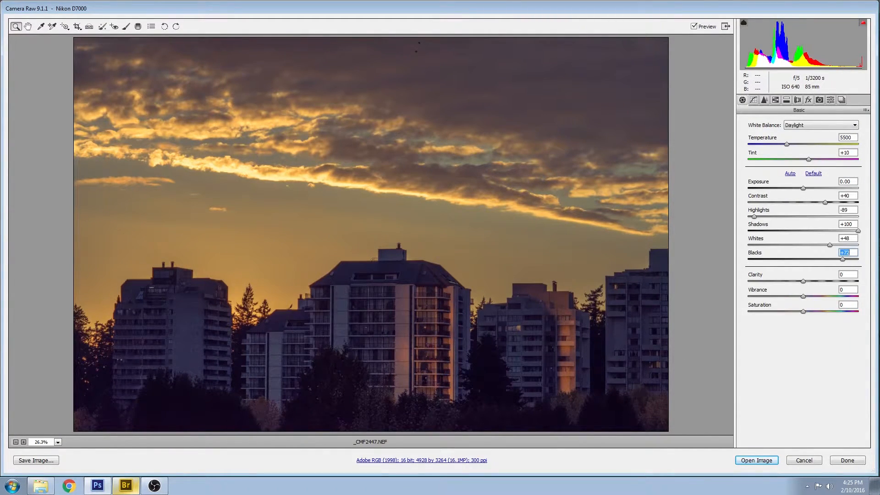
mouse_move(844, 260)
mouse_down()
mouse_move(879, 268)
mouse_move(821, 268)
mouse_move(851, 262)
mouse_up()
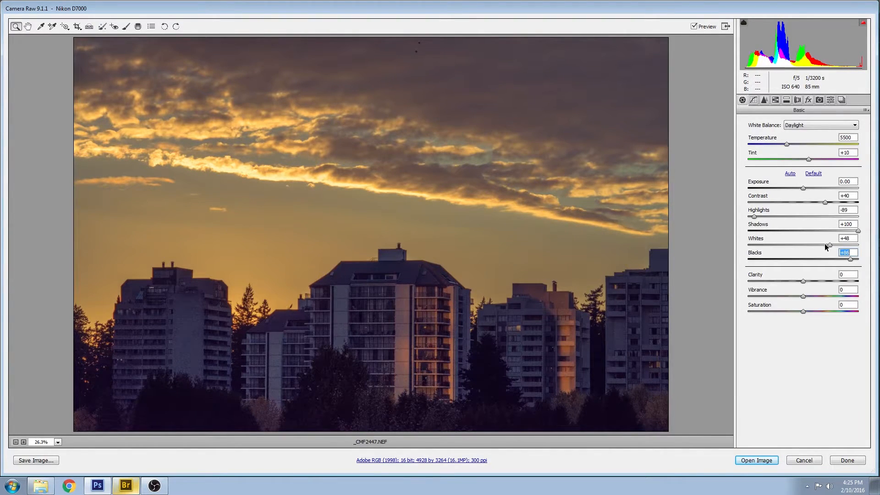
mouse_move(828, 245)
mouse_down()
mouse_move(820, 244)
mouse_move(831, 248)
mouse_up()
drag(753, 215, 807, 216)
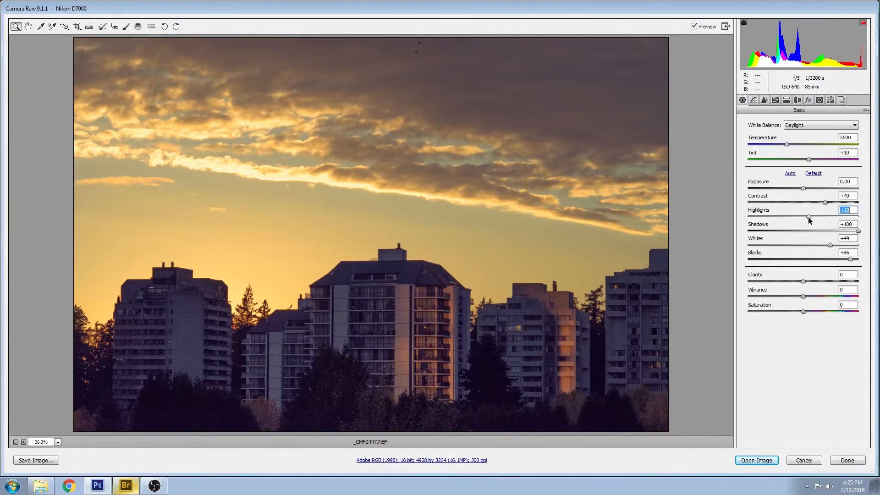
drag(830, 245, 832, 245)
Check highlight clipping, then lower Highlights to -64 and Contrast to +18
click(864, 24)
click(864, 24)
drag(808, 216, 769, 217)
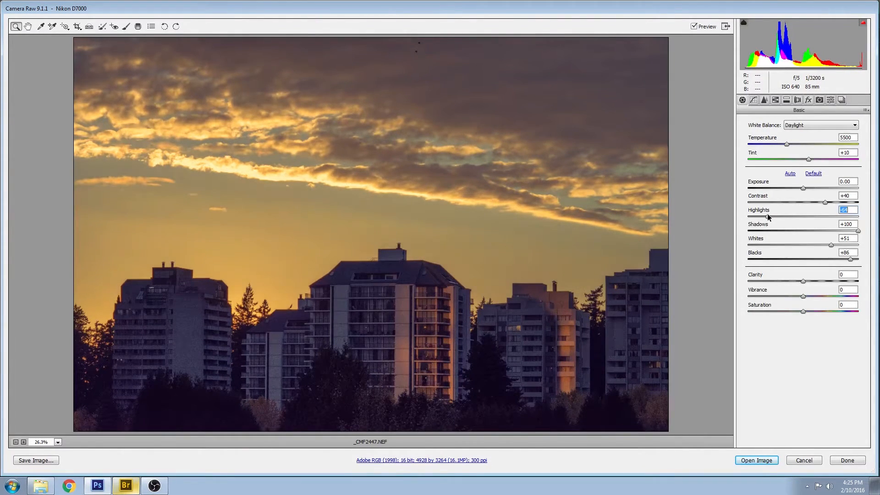
mouse_move(823, 200)
mouse_down()
mouse_move(789, 198)
mouse_move(837, 194)
mouse_move(801, 195)
mouse_move(812, 195)
mouse_up()
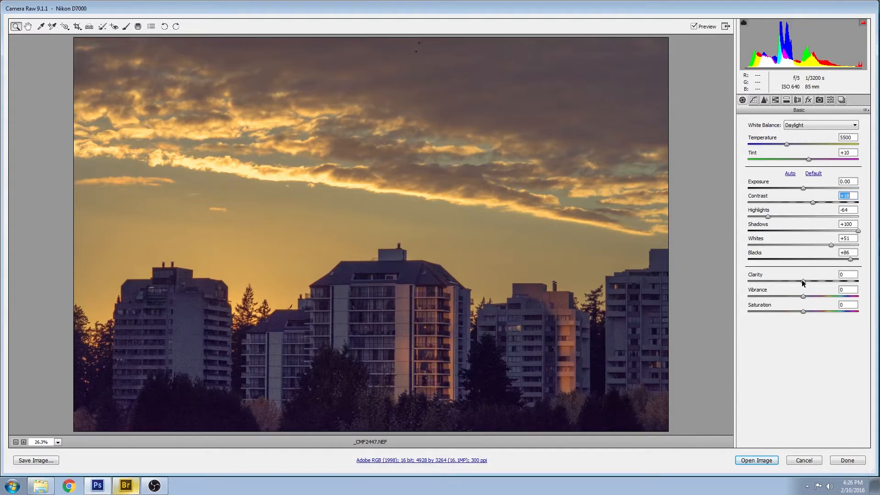
Try adding Clarity, then reset it back to 0
drag(801, 280, 825, 271)
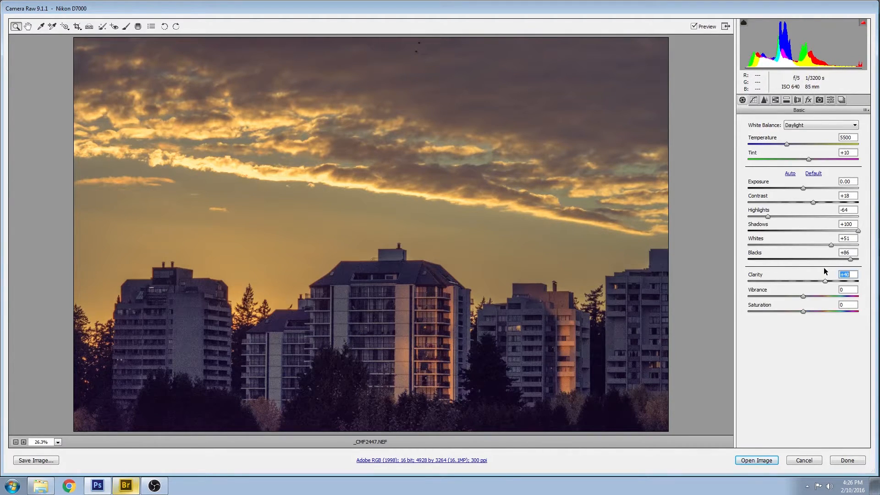
drag(824, 271, 794, 274)
double_click(794, 274)
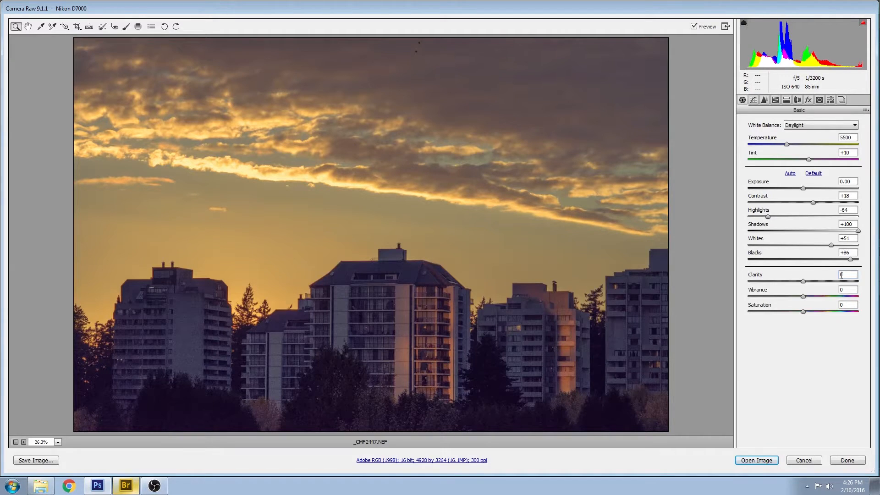
Cancel the _CMF2447 edits and open the sky photo _CMF2453.NEF from Bridge
click(804, 460)
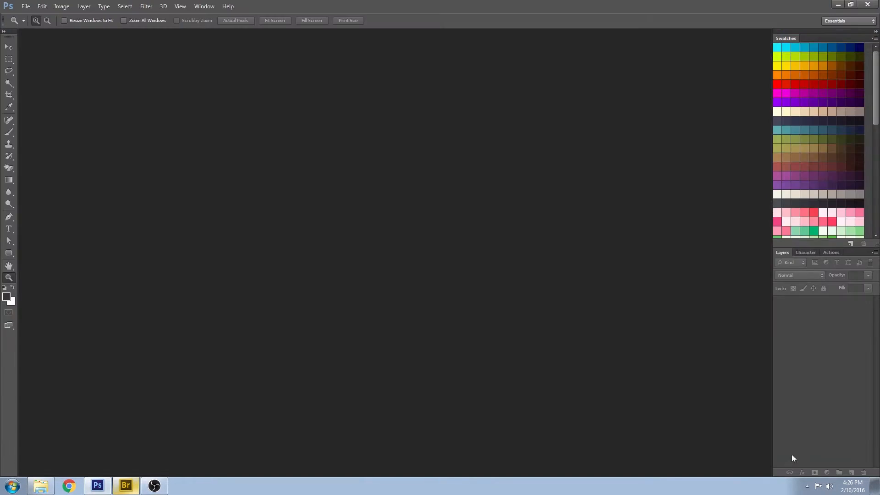
click(136, 487)
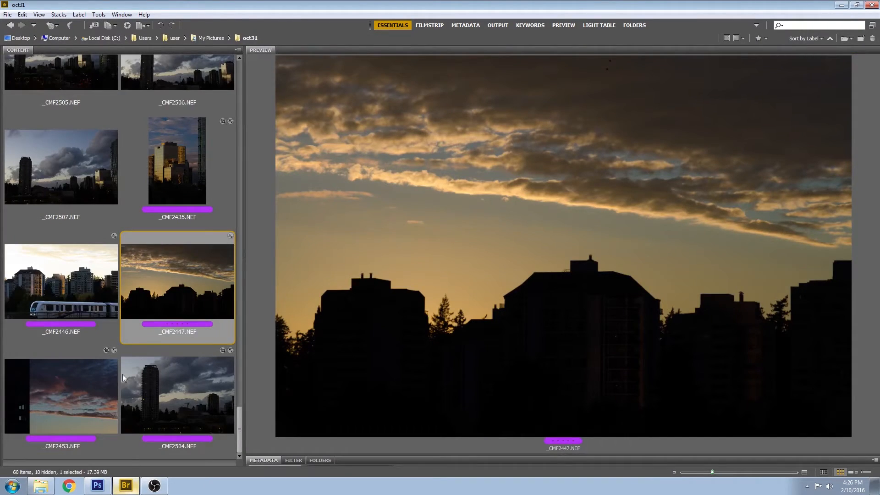
click(53, 387)
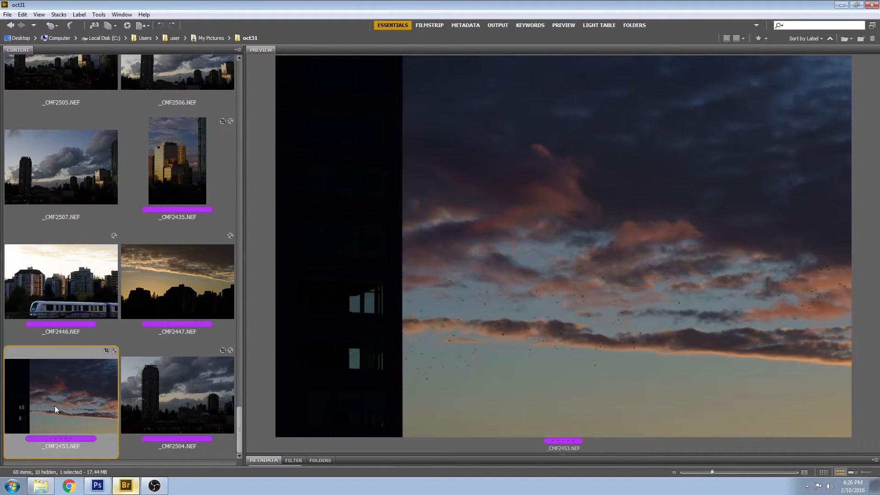
double_click(55, 406)
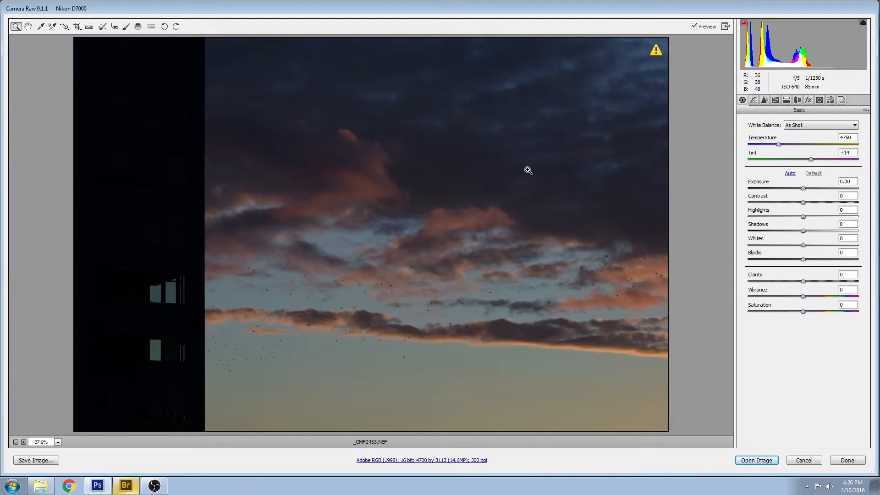
Toggle repeatedly between _CMF2453's 'after' and 'before' snapshots to compare them
click(842, 101)
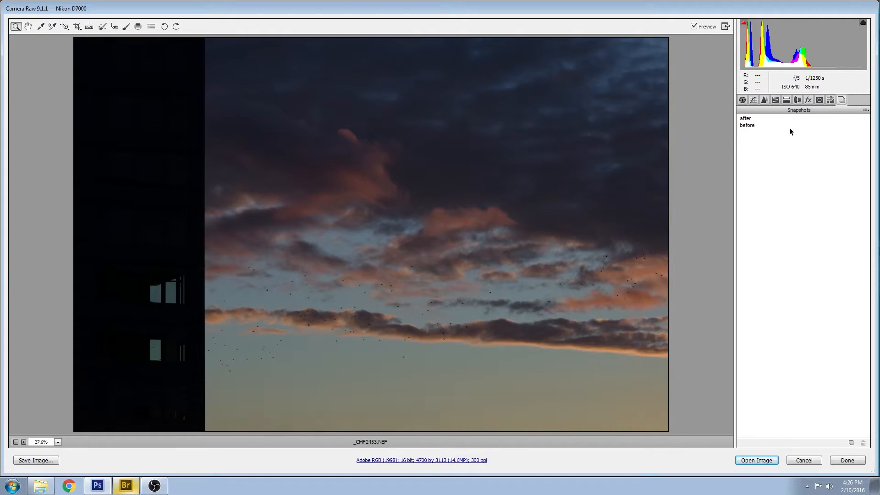
click(746, 119)
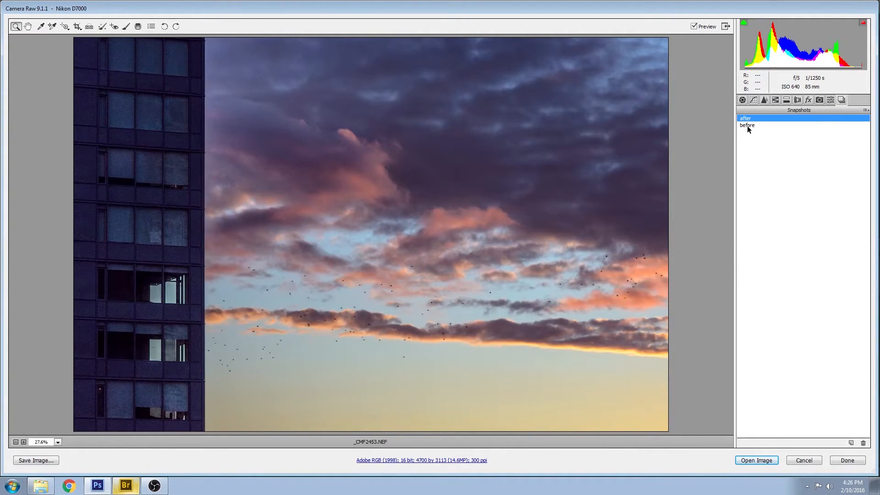
click(748, 126)
click(749, 119)
click(749, 124)
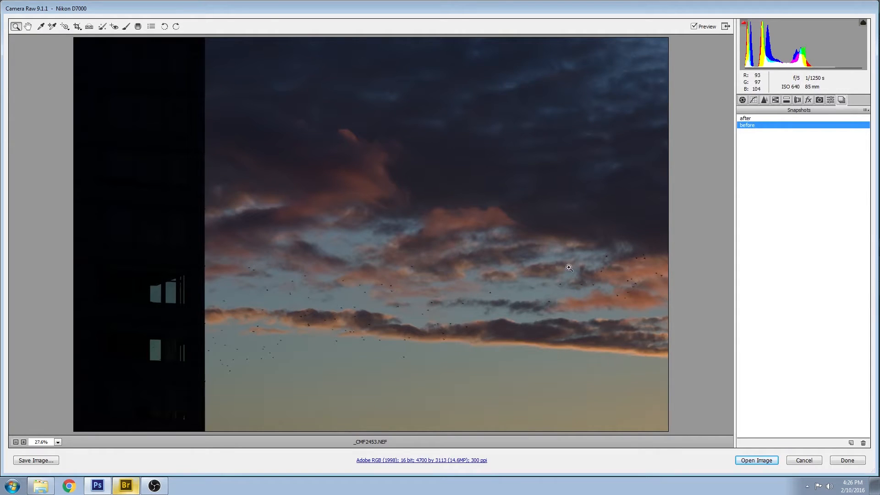
click(744, 118)
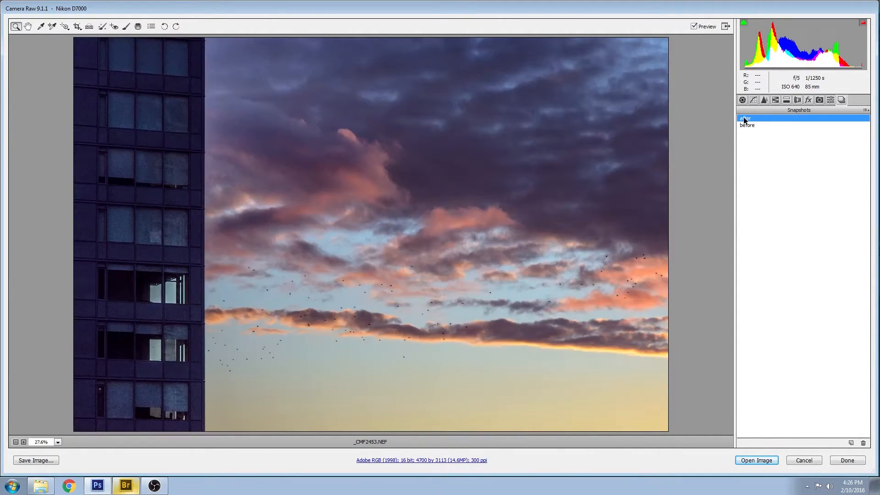
click(746, 124)
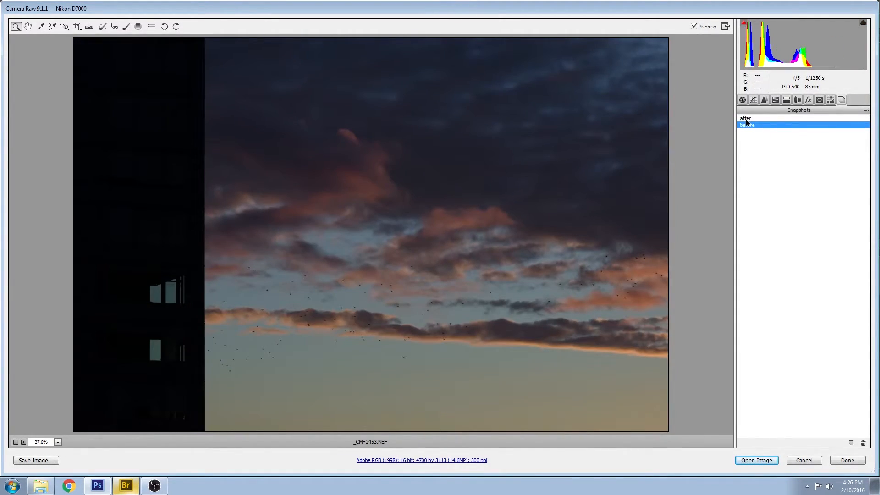
click(746, 119)
In the Basic panel, darken Blacks slightly and set Highlights to -3, hiding the clipping overlay
click(743, 101)
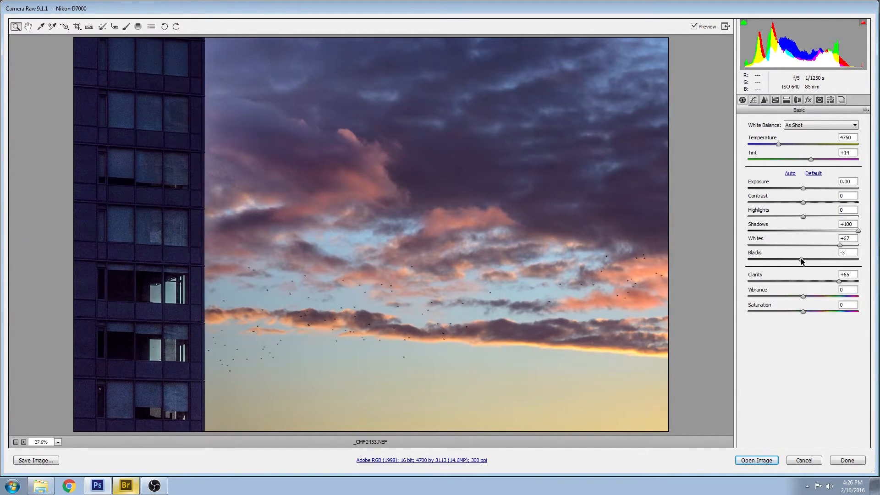
mouse_move(801, 260)
mouse_down()
mouse_move(794, 257)
mouse_move(815, 255)
mouse_move(800, 256)
mouse_up()
mouse_move(799, 259)
mouse_down()
mouse_move(784, 259)
mouse_move(799, 260)
mouse_up()
mouse_move(863, 26)
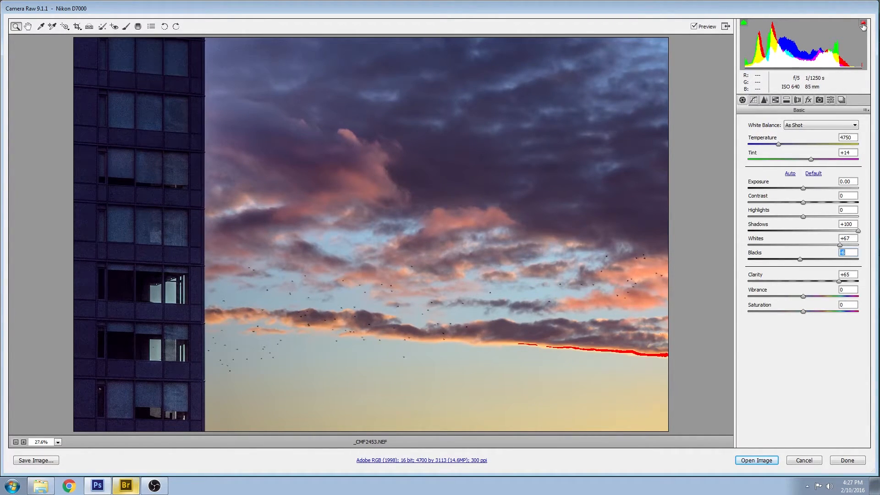
mouse_move(804, 216)
mouse_down()
mouse_move(724, 219)
mouse_move(802, 216)
mouse_up()
click(864, 22)
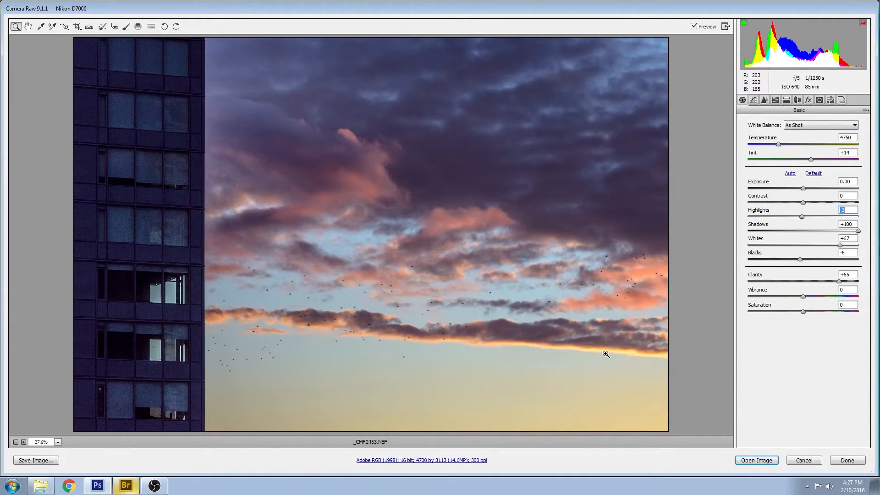
Cancel the _CMF2453 edits and open the skyline shot _CMF2504.NEF from Bridge
click(811, 461)
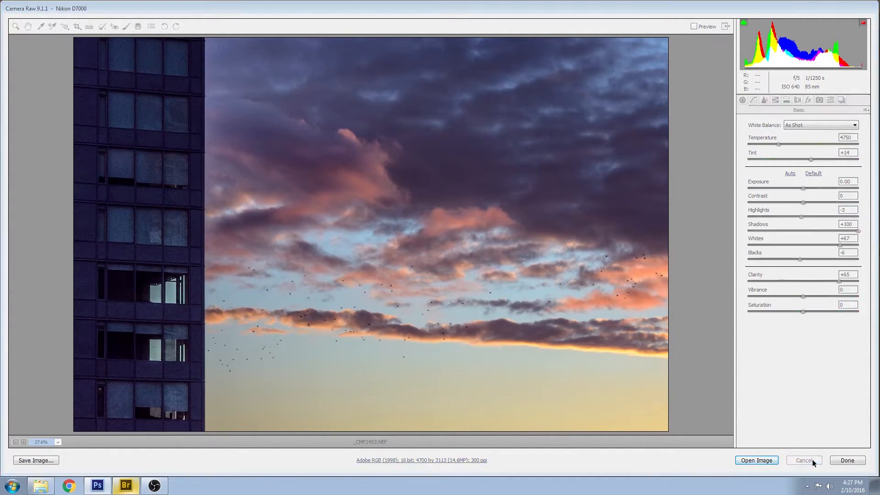
click(127, 485)
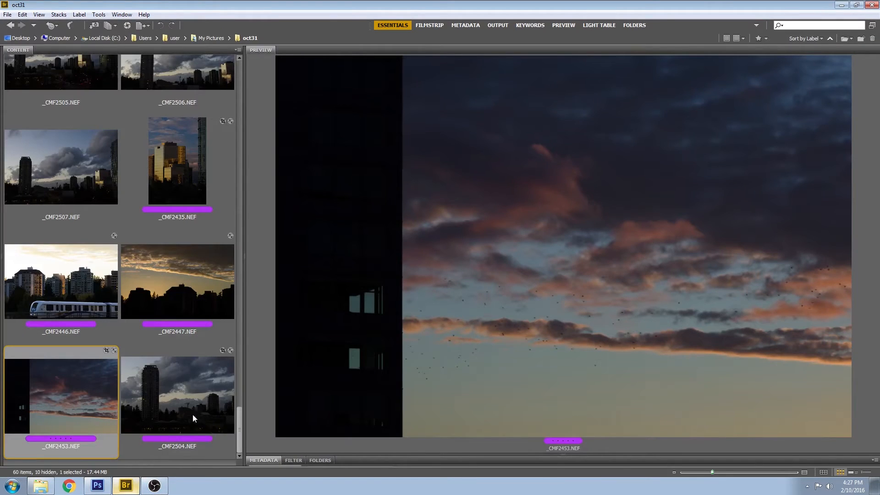
double_click(175, 390)
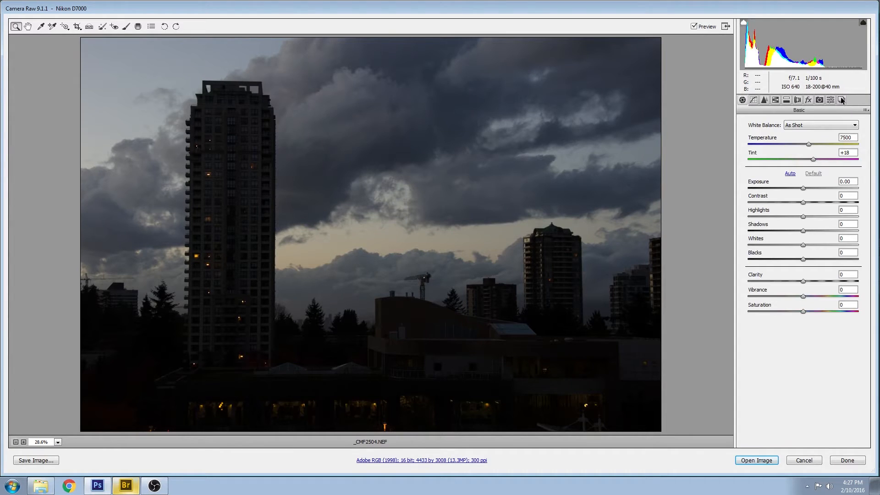
Compare _CMF2504's snapshots and keep 'after' (Highlights -95, Shadows +99, Whites +78, Blacks +46)
click(842, 100)
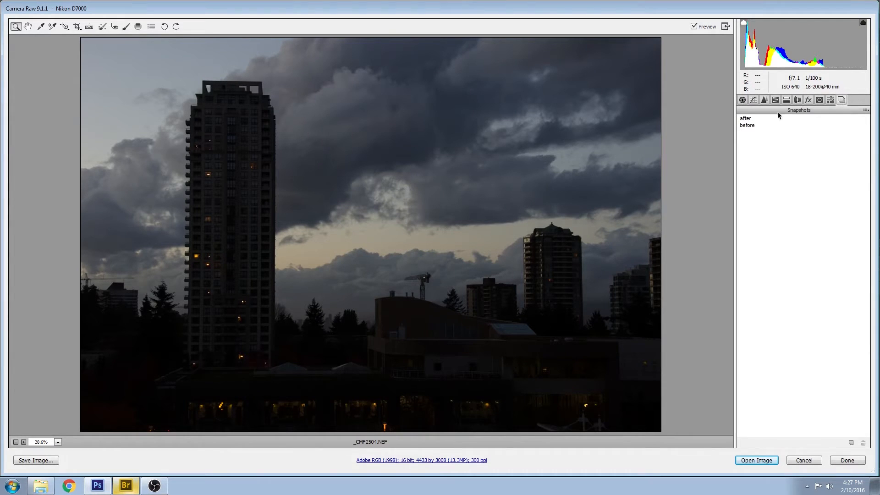
click(745, 118)
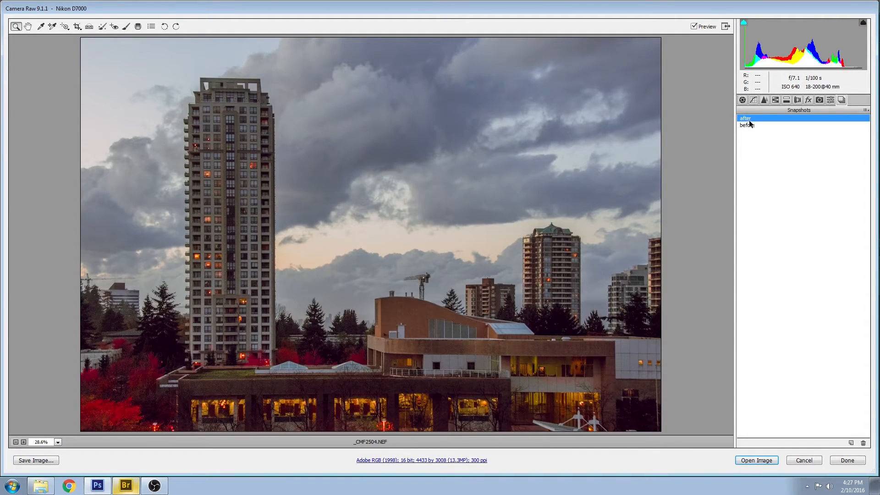
click(747, 125)
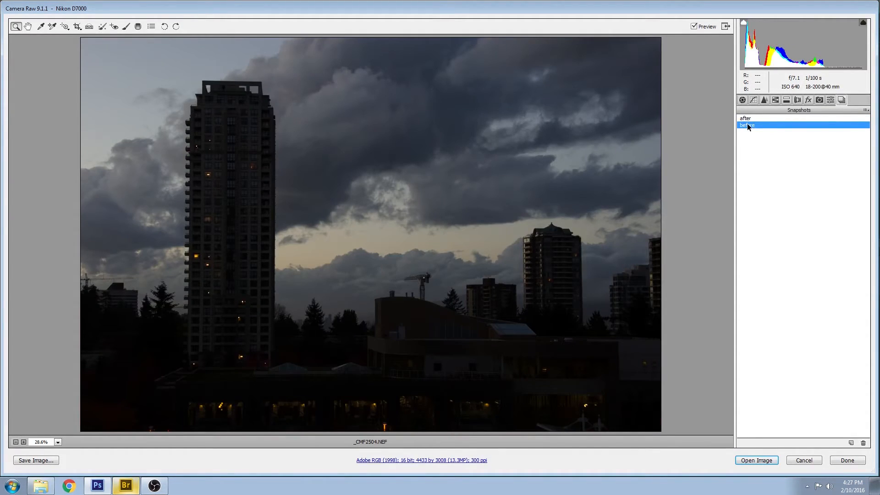
click(747, 118)
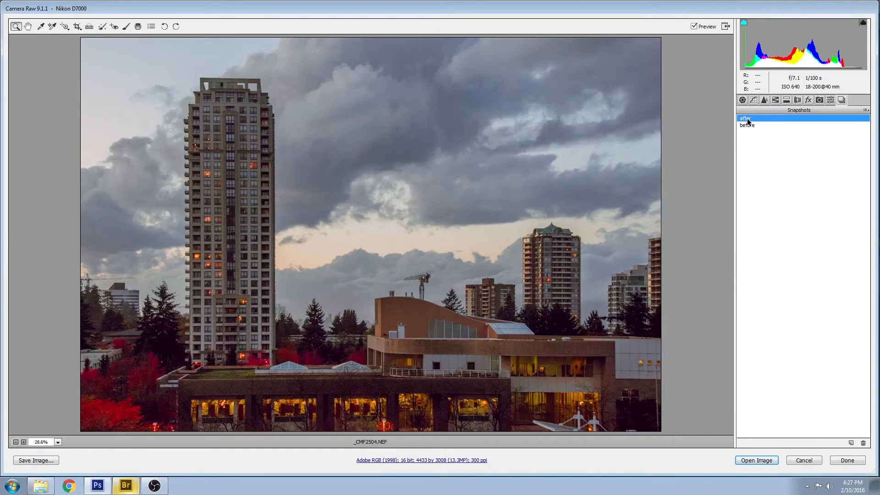
click(745, 125)
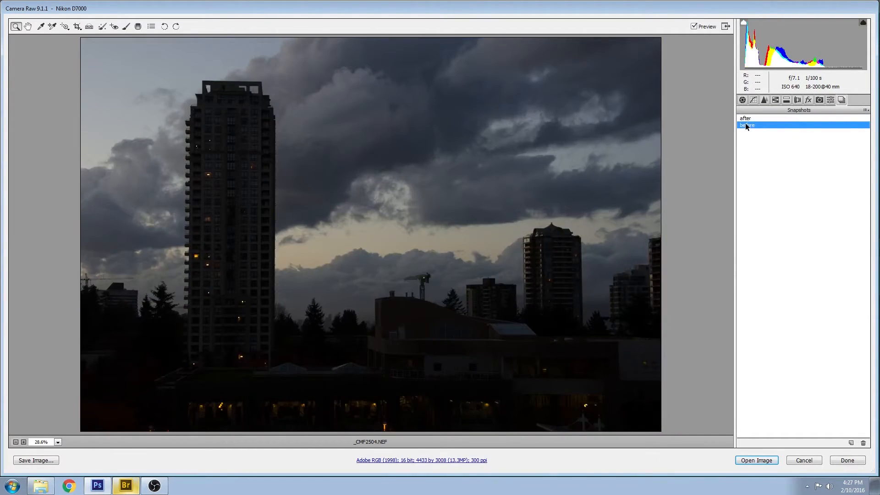
click(746, 119)
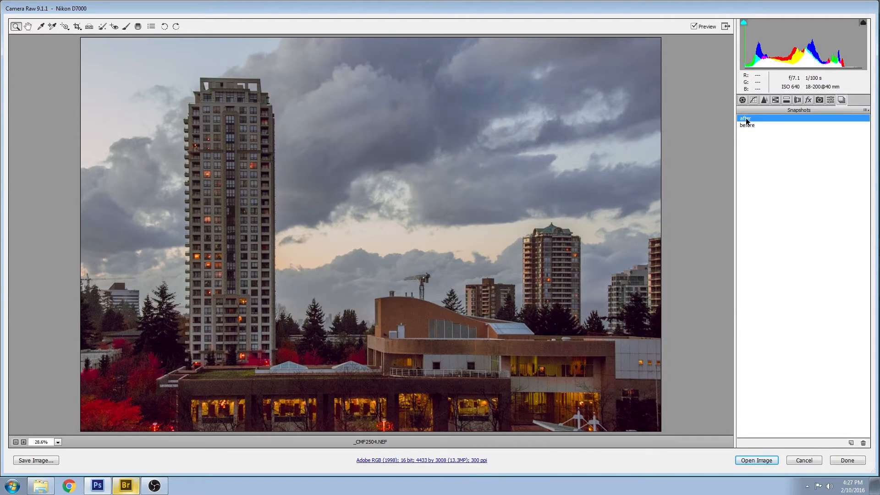
click(742, 100)
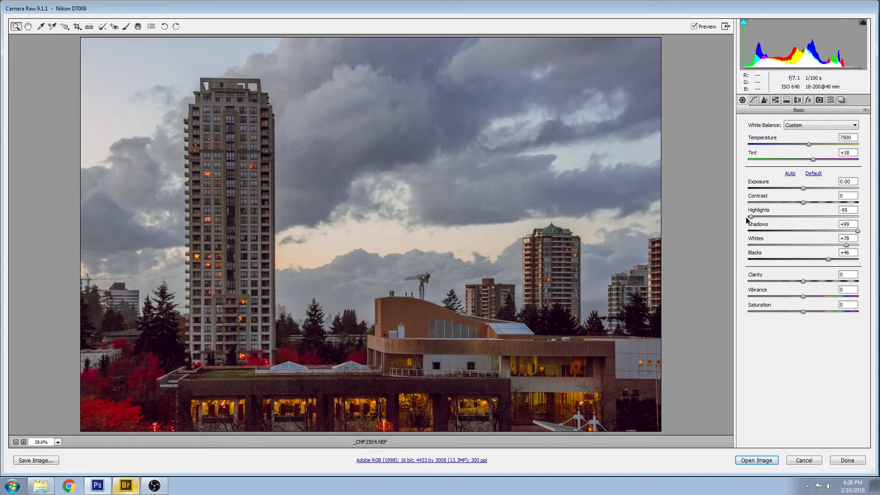
Drag the Highlights slider on _CMF2504.NEF fully left to -100
mouse_move(750, 217)
mouse_down()
mouse_move(813, 210)
mouse_move(736, 214)
mouse_move(836, 219)
mouse_move(718, 210)
mouse_move(812, 217)
mouse_move(736, 212)
mouse_up()
click(803, 286)
In the Tone Curve panel, try then reset the parametric highlights, and switch to the Point curve
click(753, 101)
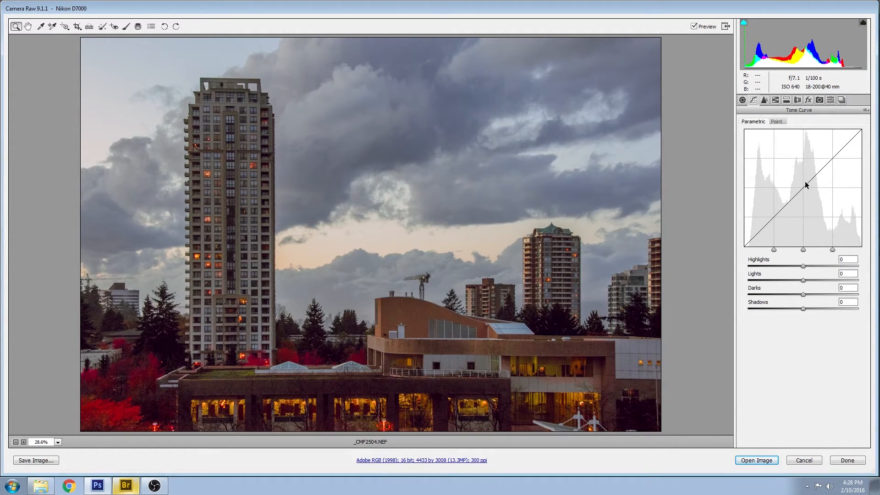
mouse_move(804, 266)
mouse_down()
mouse_move(796, 261)
mouse_move(804, 260)
mouse_up()
double_click(803, 265)
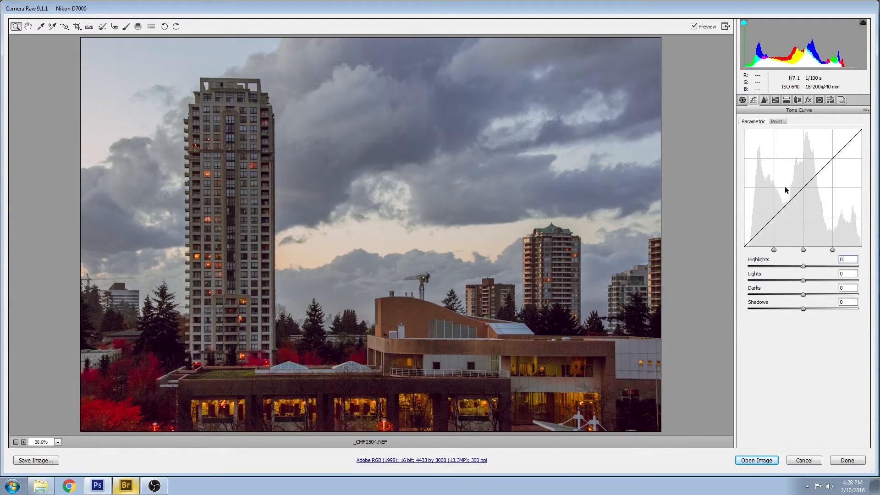
click(777, 121)
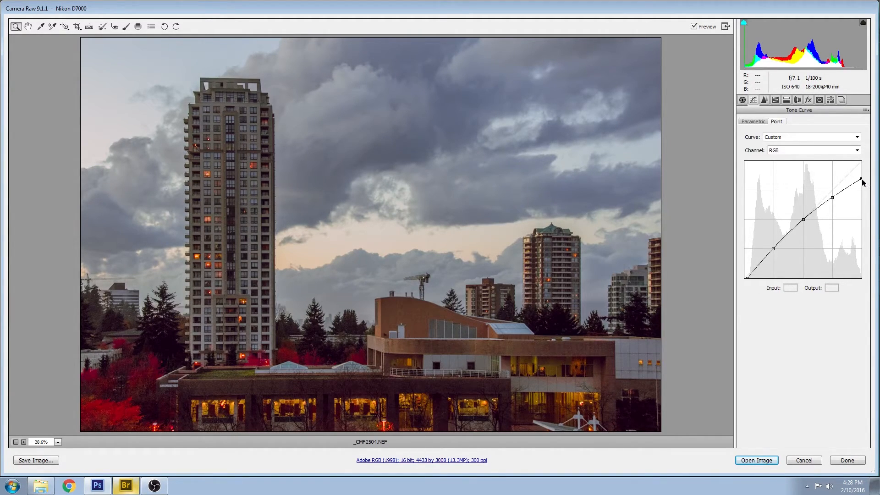
Pull the curve's white point down to output 224 and set the black point to input 2, output 0
drag(861, 178, 876, 152)
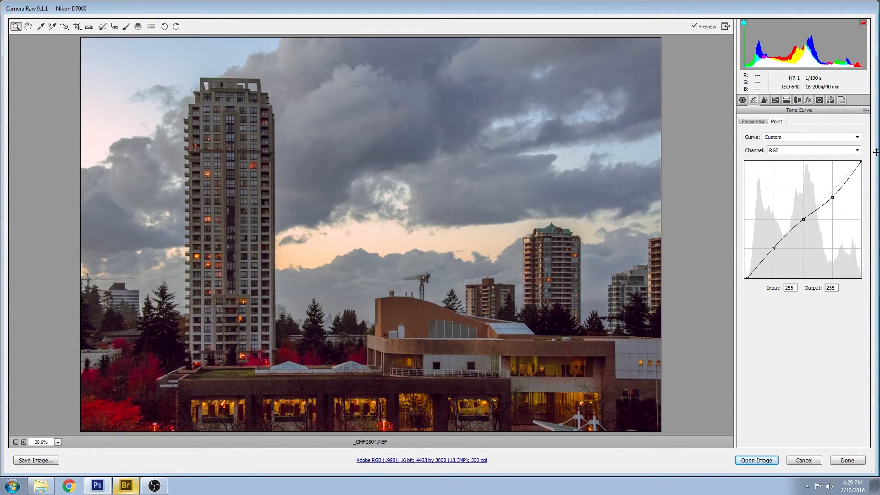
drag(876, 152, 875, 183)
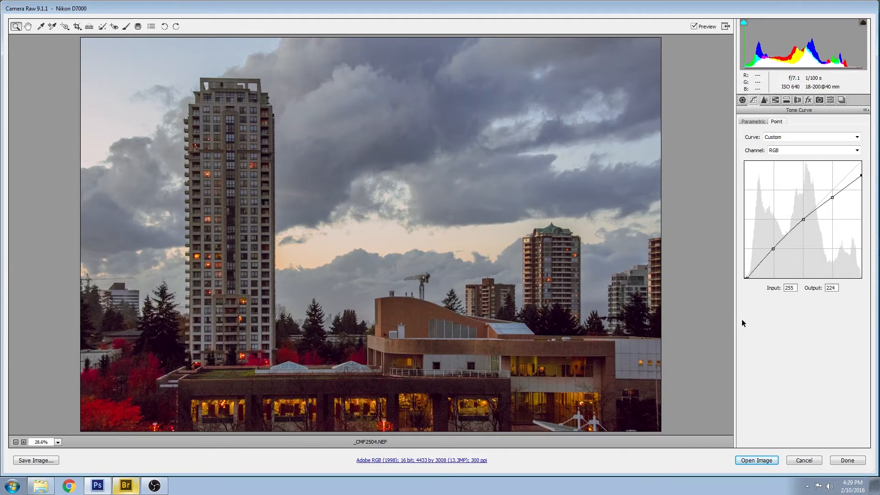
mouse_move(748, 274)
mouse_down()
mouse_move(765, 277)
mouse_move(738, 275)
mouse_move(761, 280)
mouse_move(743, 287)
mouse_up()
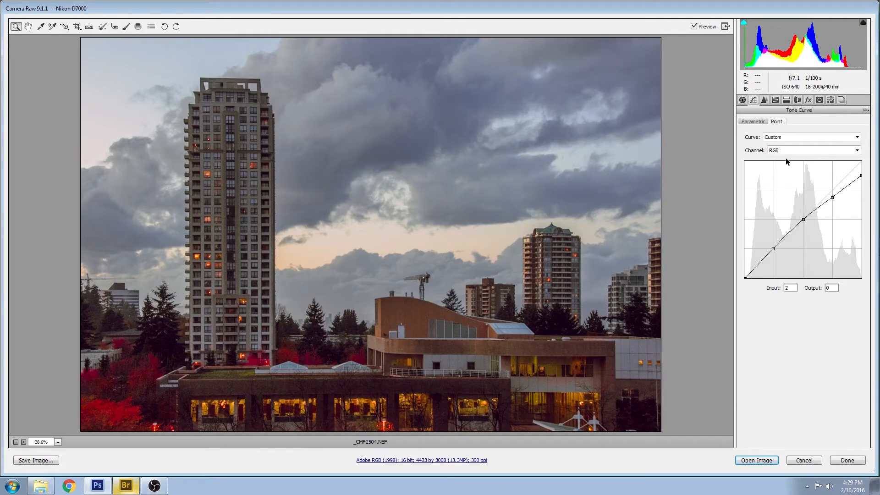
In HSL Luminance, set Reds +100, Oranges +48 and Yellows +14, then cancel Camera Raw
click(788, 103)
click(777, 103)
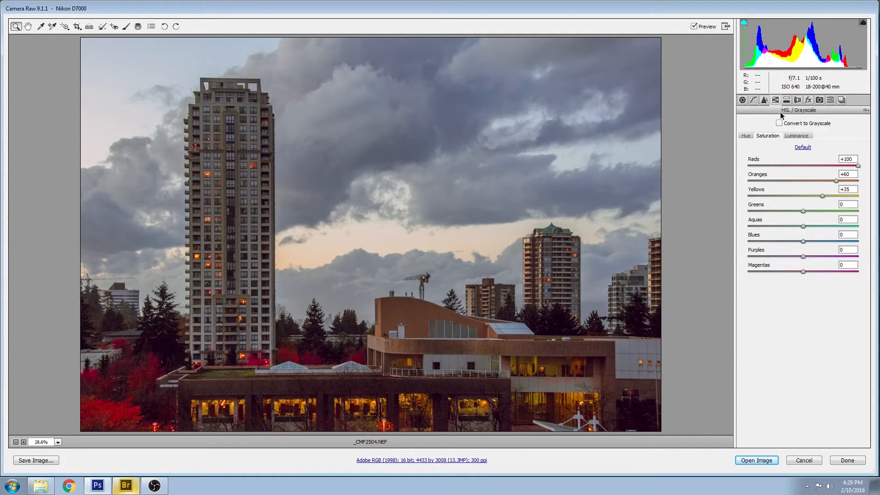
click(791, 137)
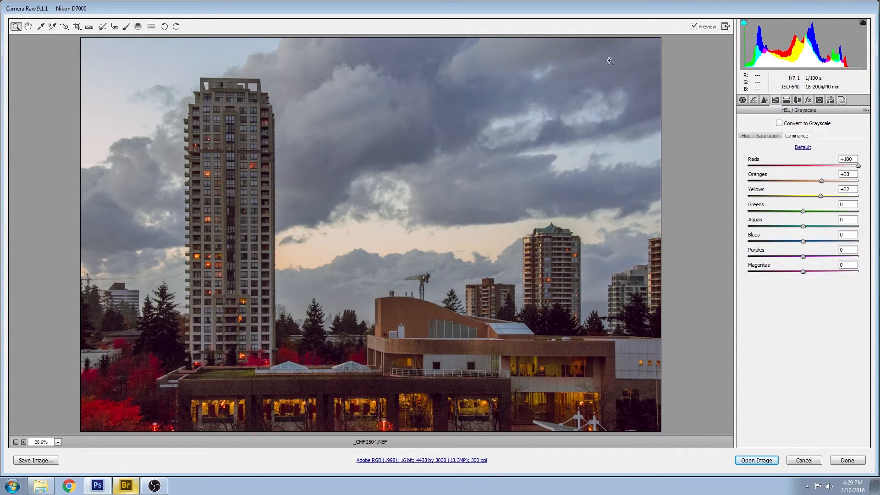
mouse_move(857, 165)
mouse_down()
mouse_move(784, 160)
mouse_move(879, 158)
mouse_move(707, 156)
mouse_move(879, 159)
mouse_move(703, 163)
mouse_move(873, 161)
mouse_up()
mouse_move(821, 181)
mouse_down()
mouse_move(846, 183)
mouse_move(761, 194)
mouse_move(832, 188)
mouse_move(783, 191)
mouse_move(811, 192)
mouse_up()
click(803, 460)
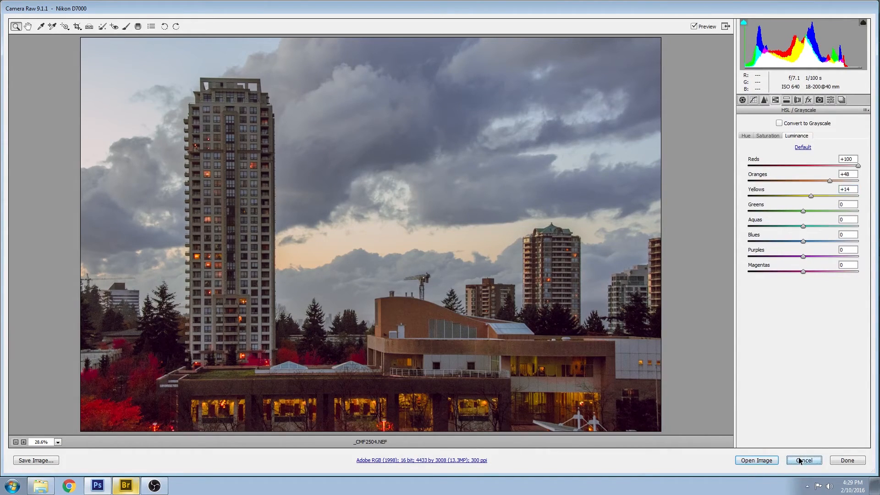
Return to Bridge and preview the edited _CMF2504.psd
click(125, 485)
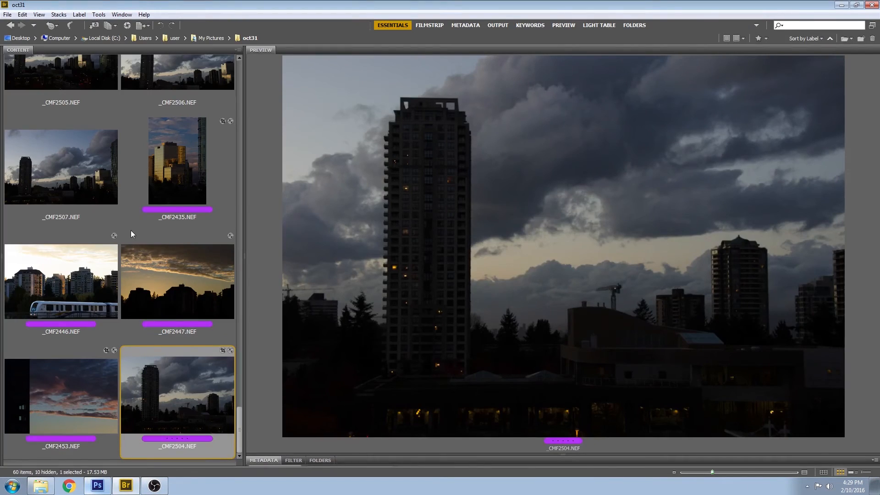
scroll(154, 330, up, 1)
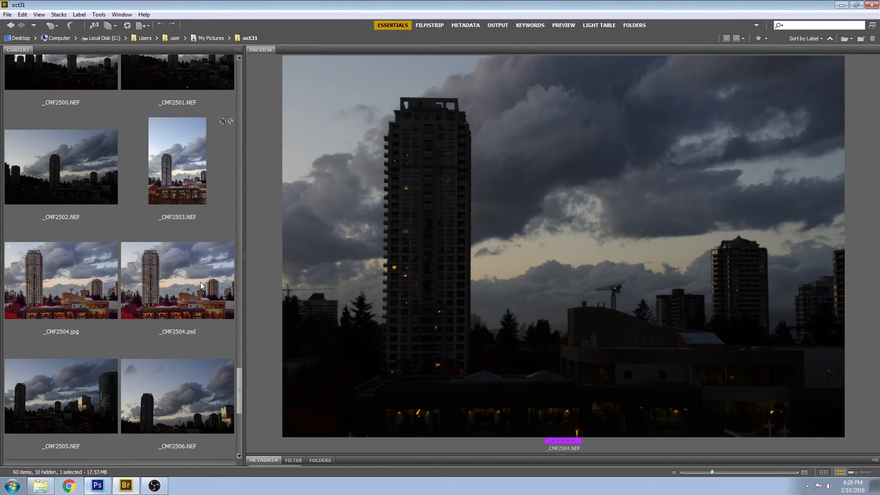
click(187, 283)
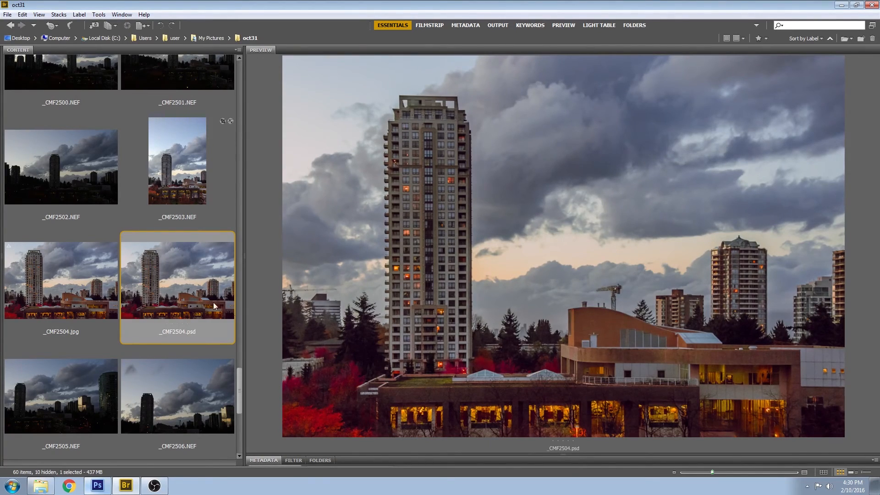
Compare with the dark original _CMF2504.NEF, then preview _CMF2504.psd again
scroll(193, 378, down, 3)
scroll(193, 378, up, 2)
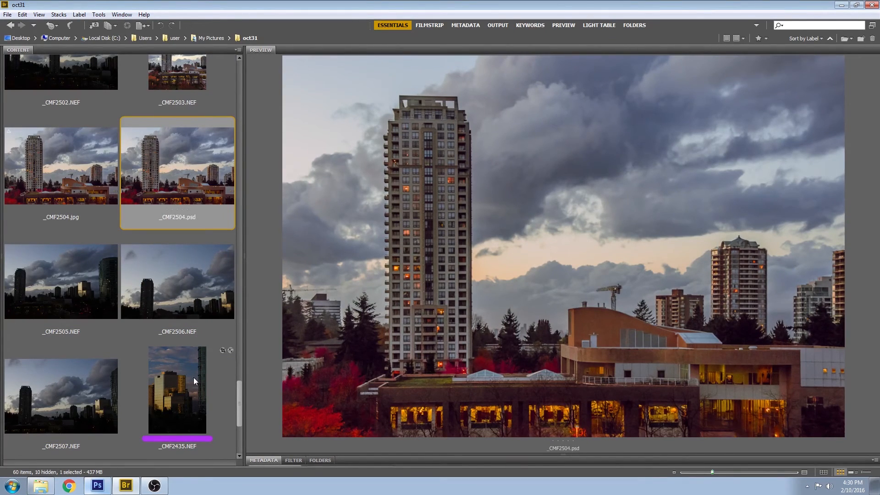
scroll(194, 378, down, 2)
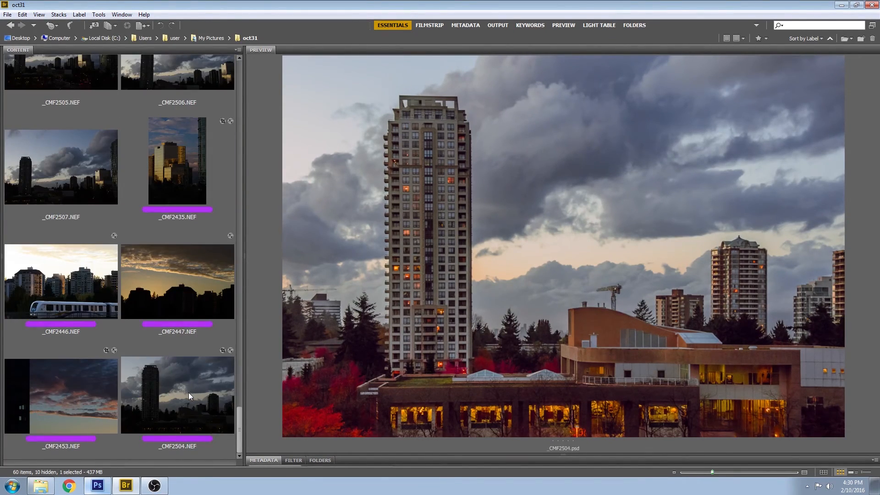
click(188, 392)
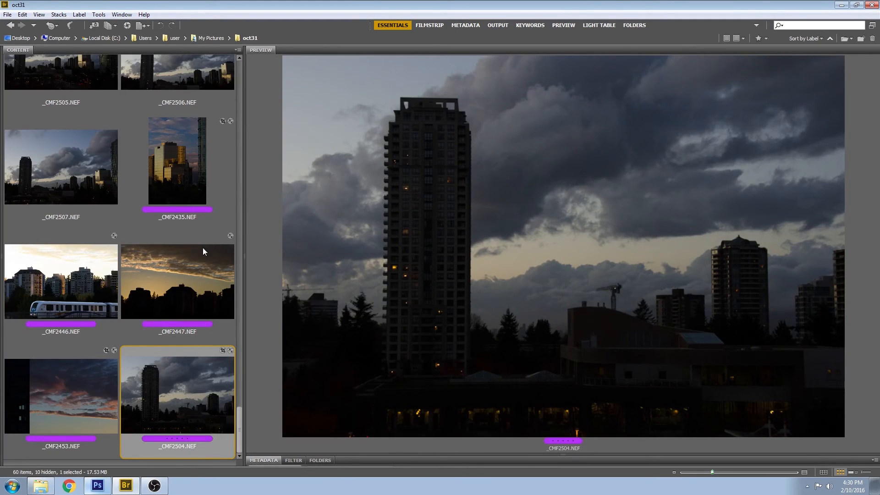
scroll(202, 248, up, 2)
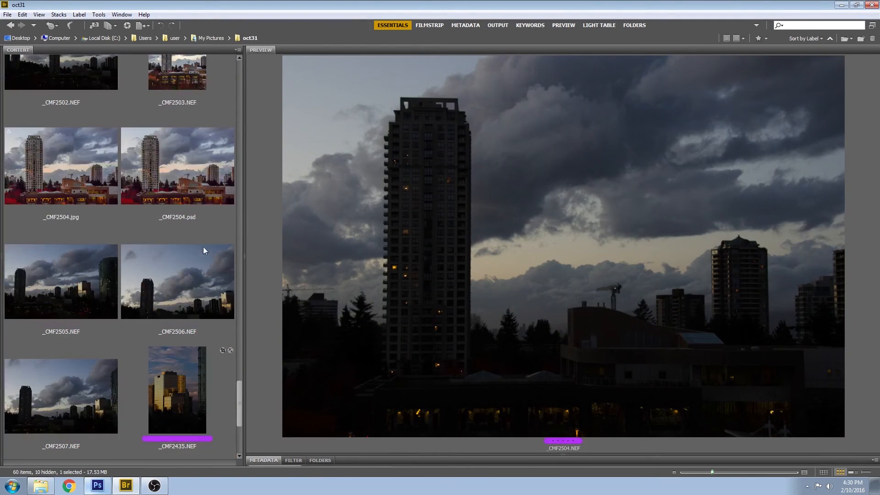
click(187, 171)
scroll(193, 316, down, 2)
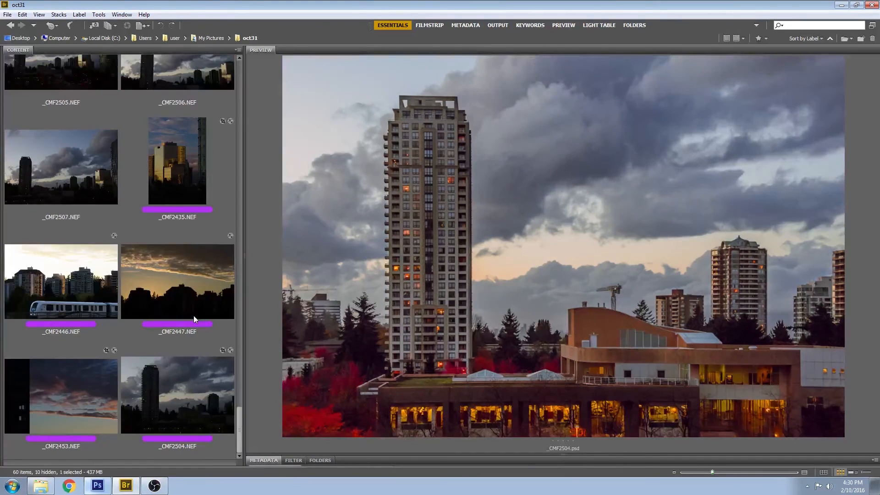
scroll(194, 316, up, 4)
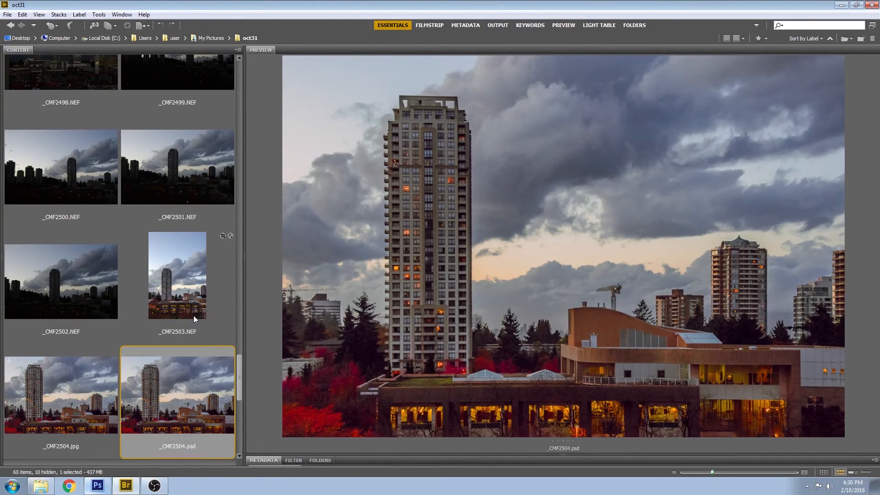